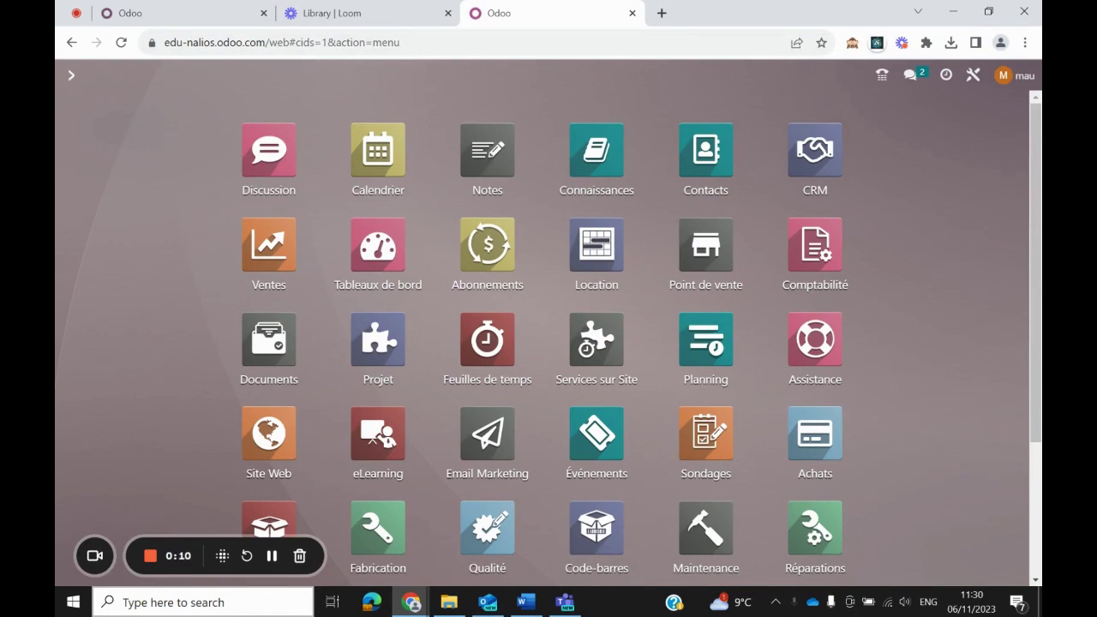
# Open the CRM pipeline, remove the Mon Pipeline filter and look through the opportunities in all stages
pyautogui.click(814, 153)
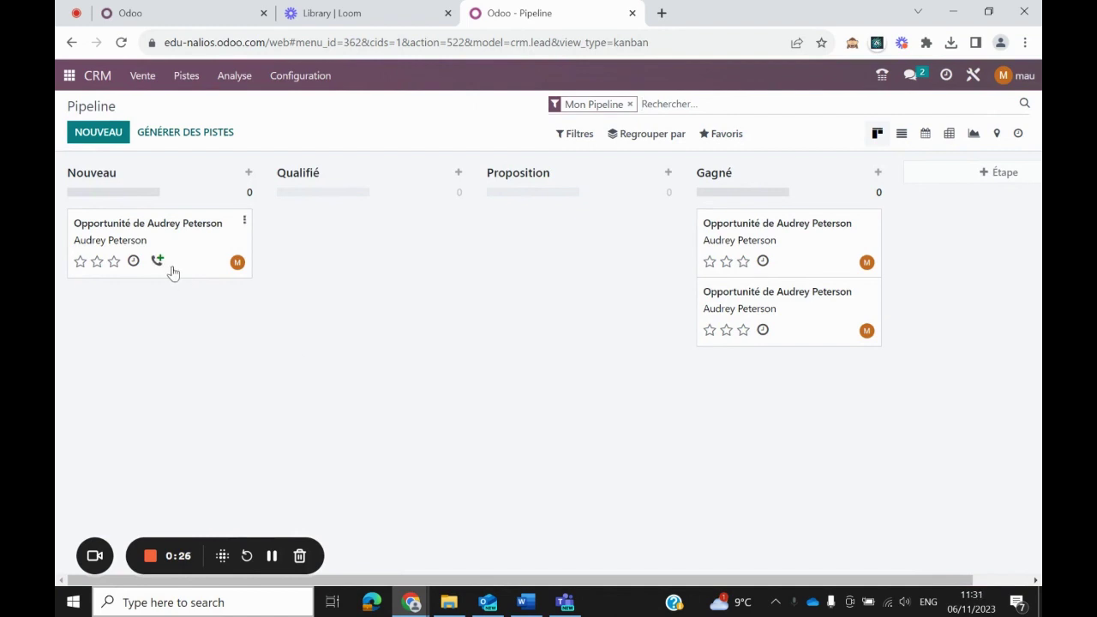
pyautogui.click(630, 103)
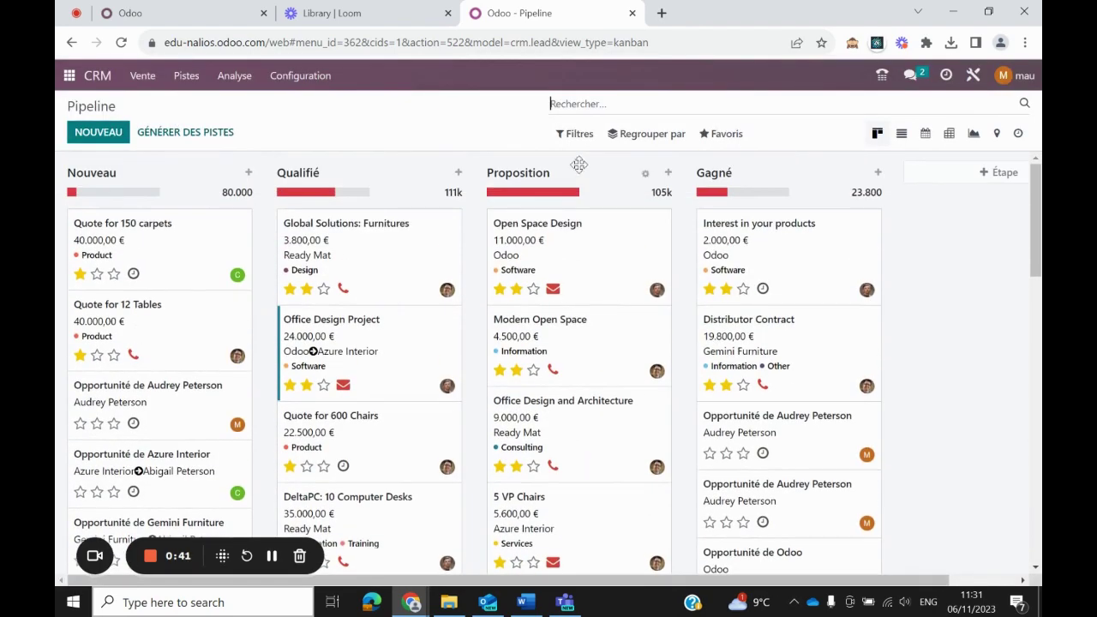
pyautogui.scroll(-2, 100, 353)
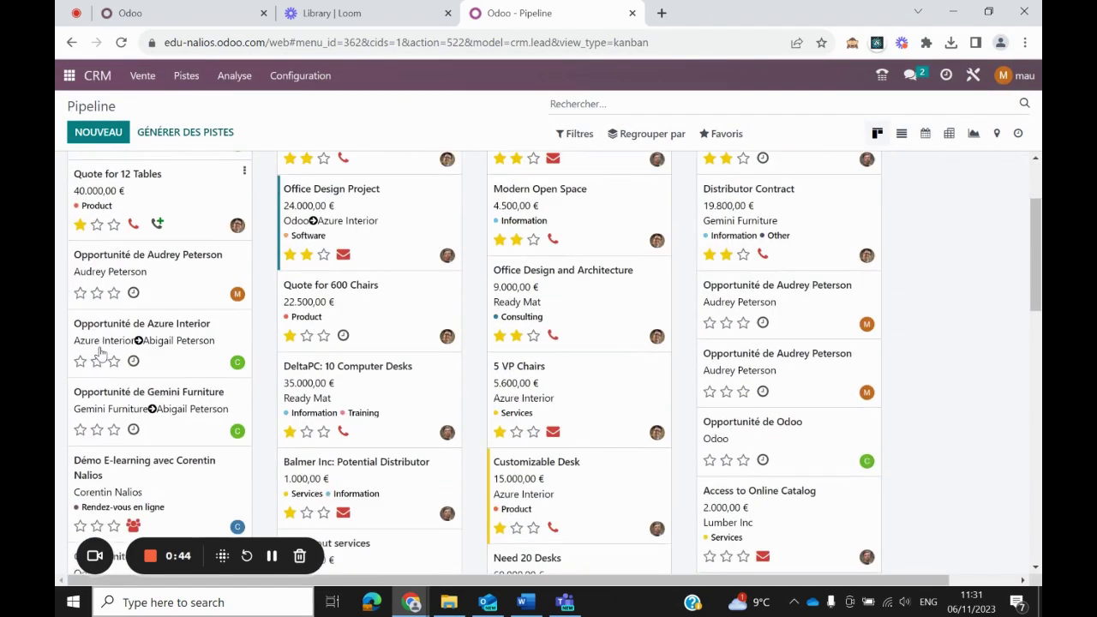
pyautogui.scroll(2, 257, 292)
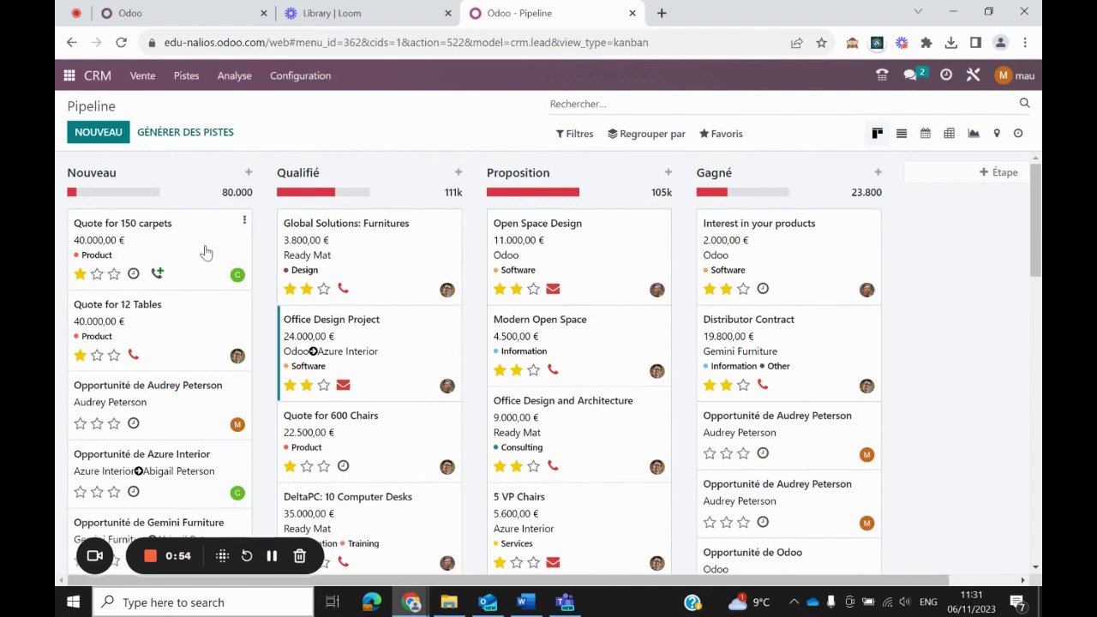
pyautogui.scroll(-1, 512, 417)
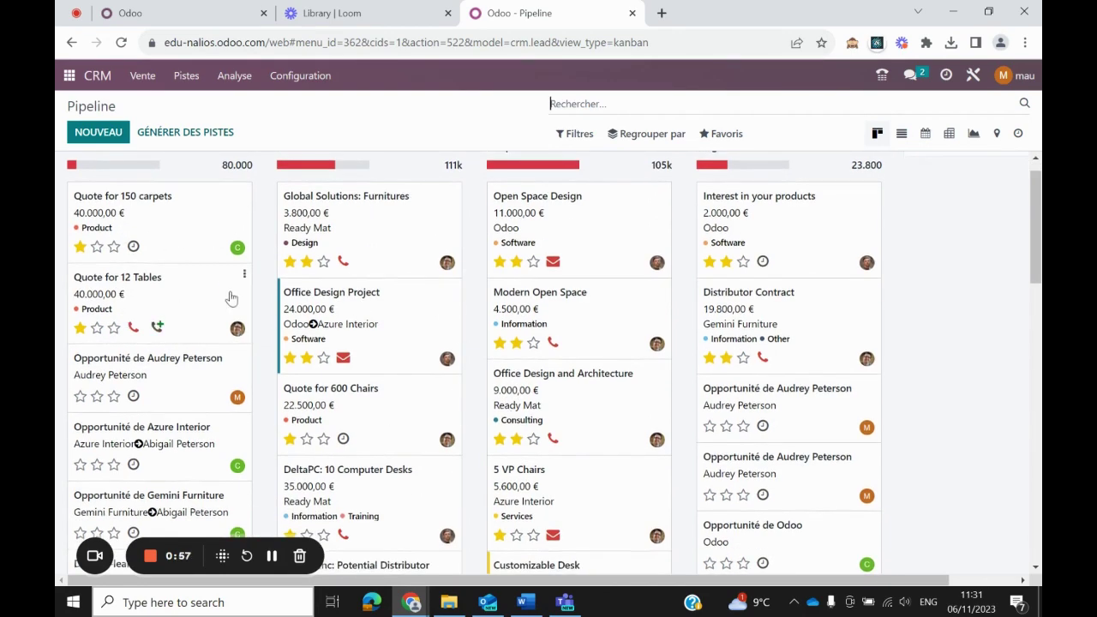
pyautogui.scroll(1, 444, 289)
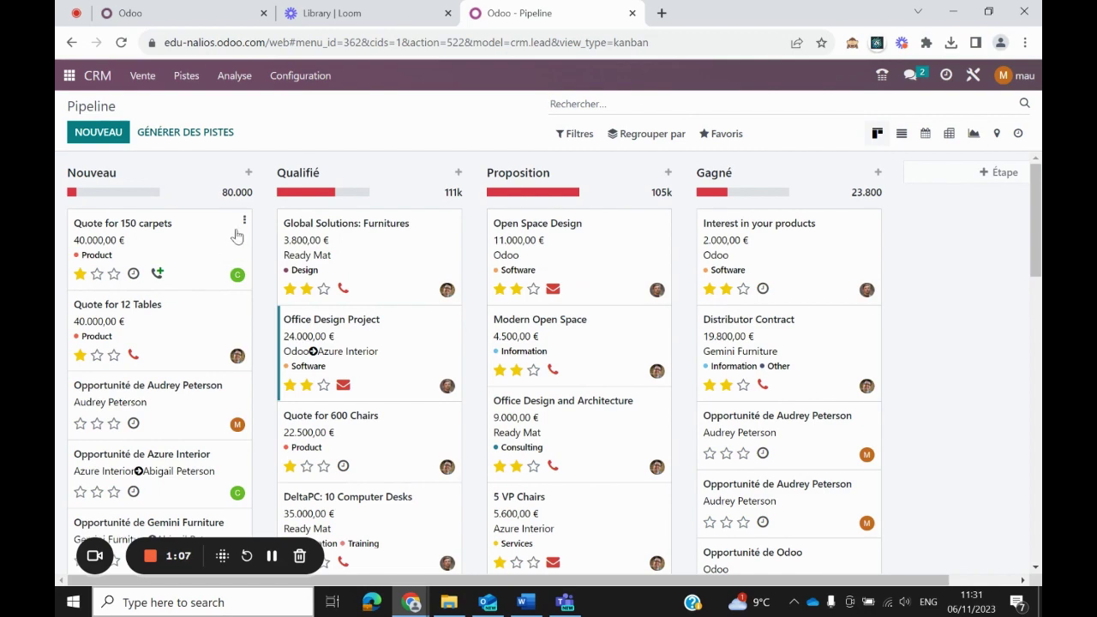
pyautogui.click(299, 75)
pyautogui.click(302, 109)
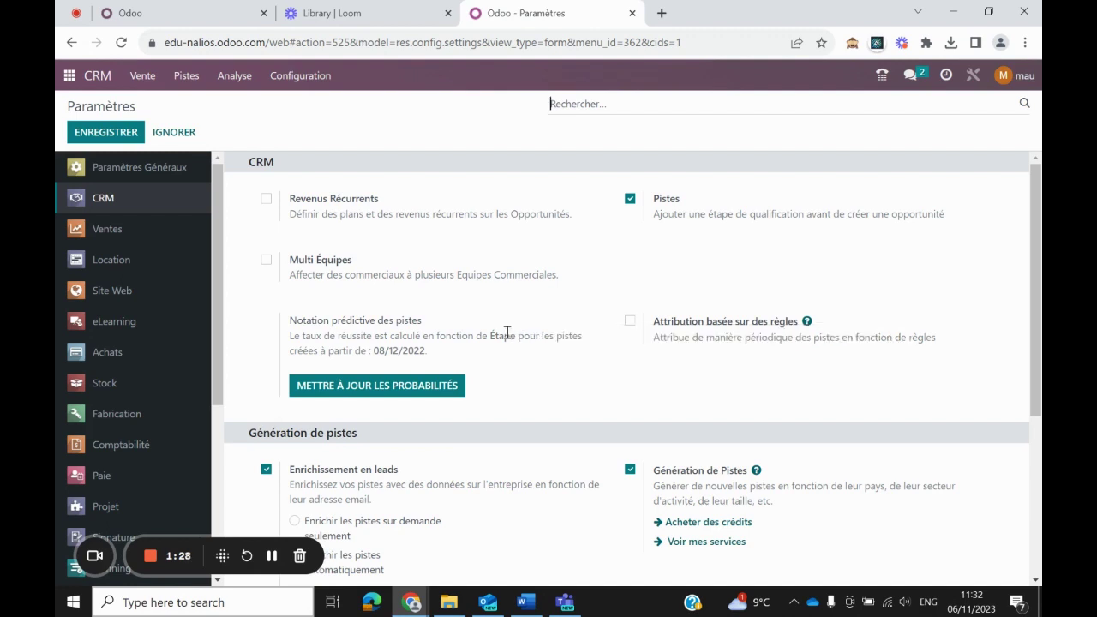
pyautogui.click(360, 382)
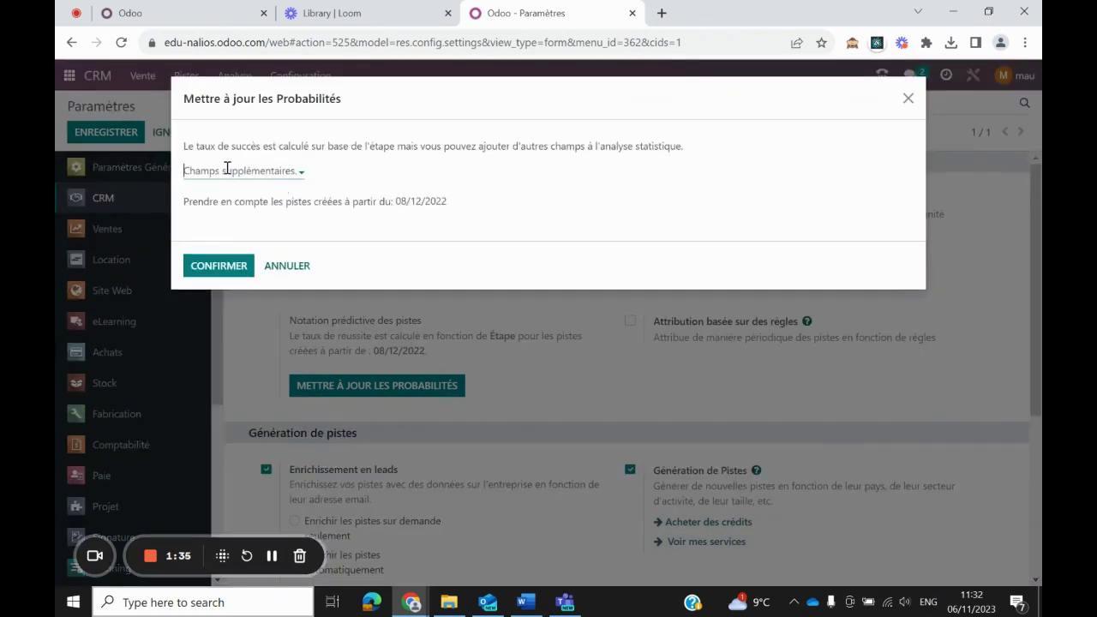
pyautogui.click(230, 171)
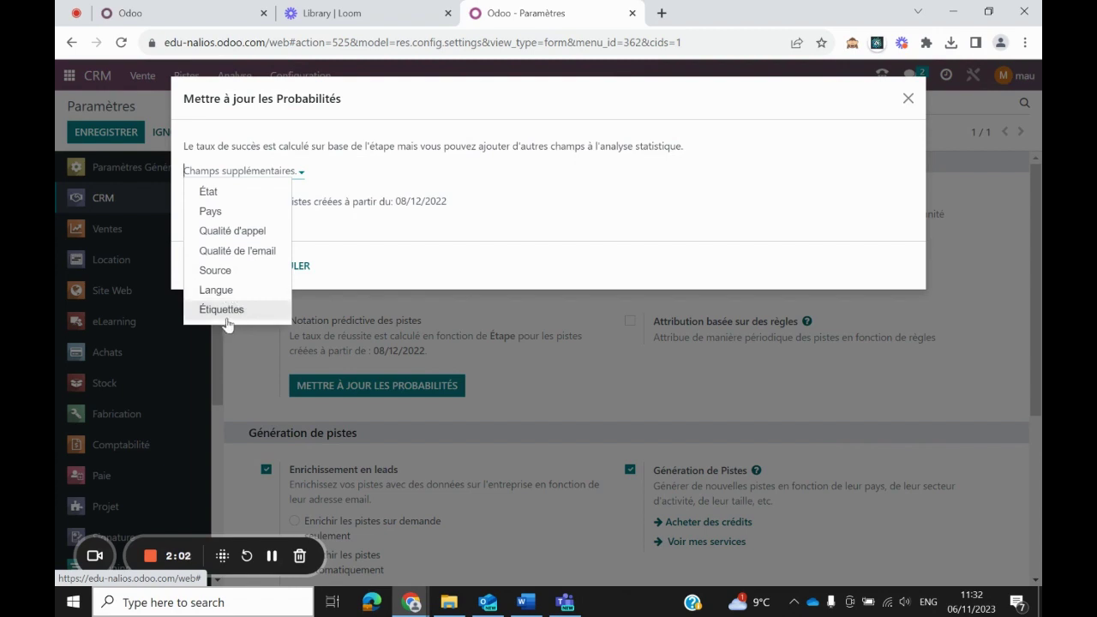
pyautogui.click(248, 237)
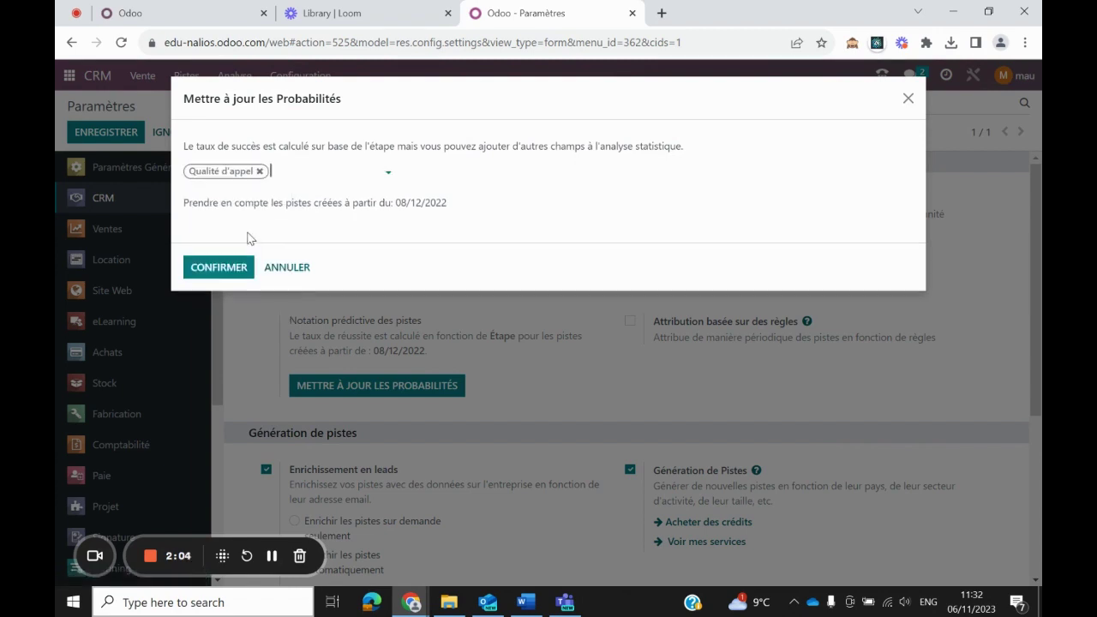
pyautogui.click(292, 176)
pyautogui.click(302, 231)
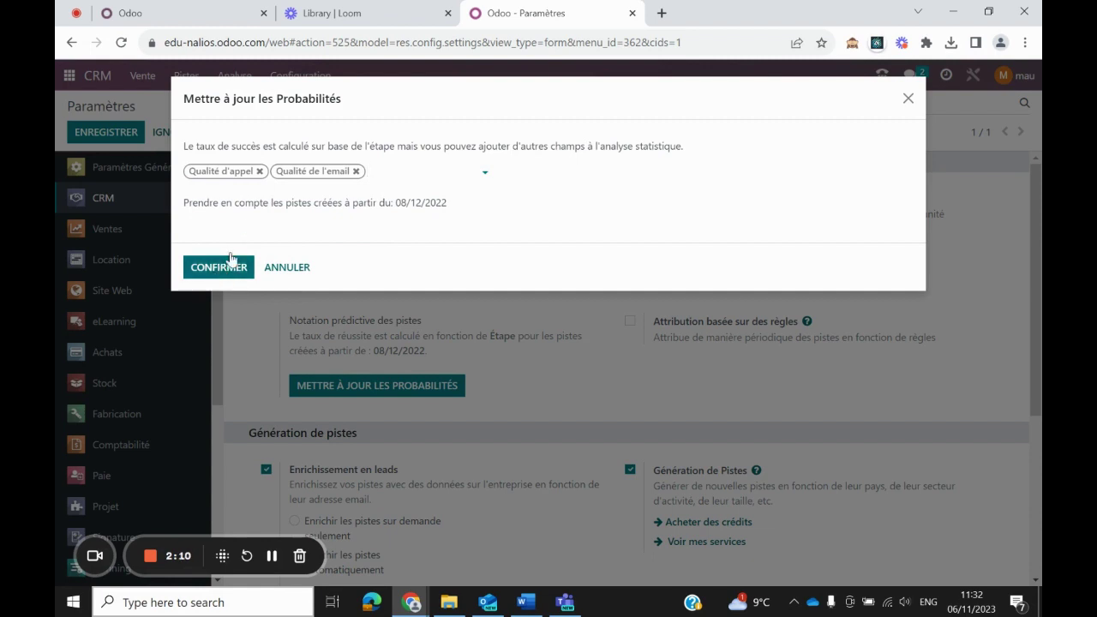
pyautogui.click(258, 170)
pyautogui.click(268, 171)
pyautogui.click(273, 269)
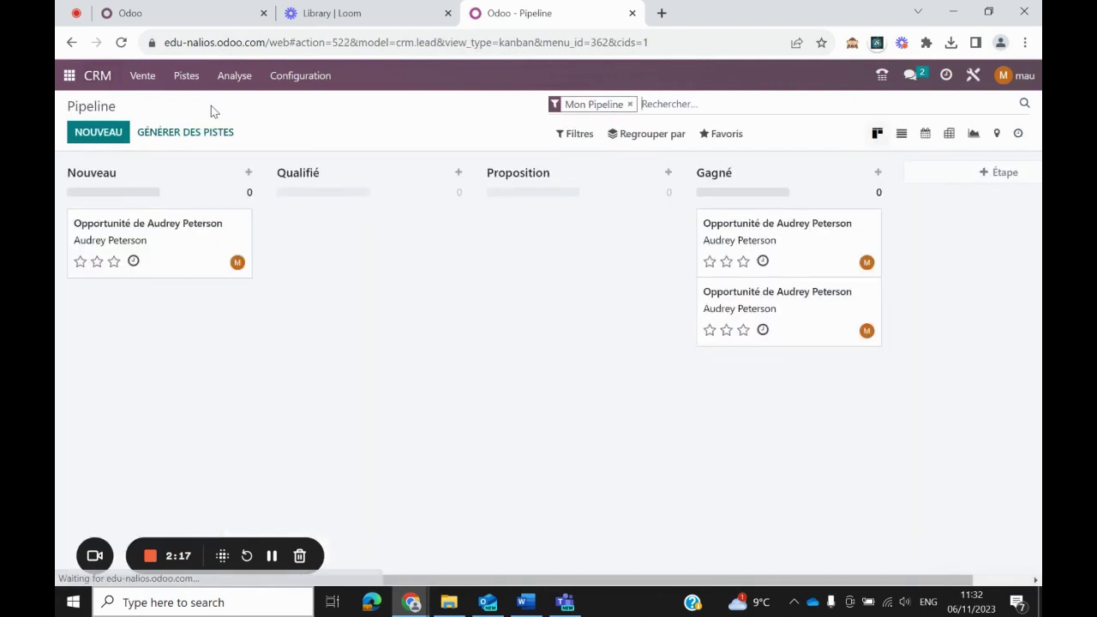
# Clear the Mon Pipeline filter and open the "Quote for 150 carpets" opportunity to check its probability
pyautogui.click(629, 103)
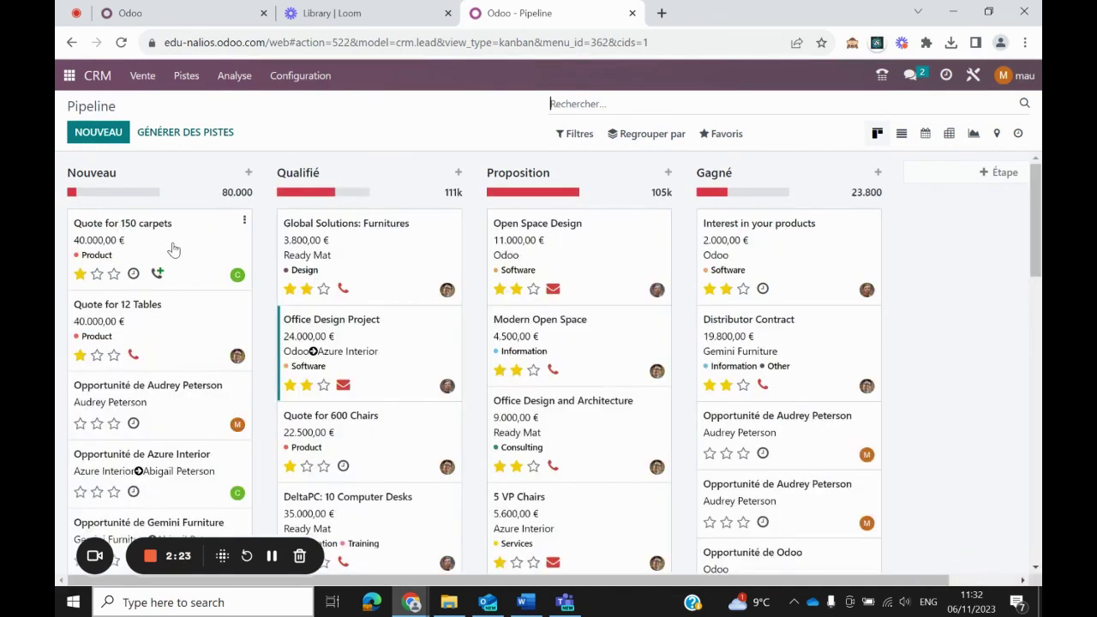
pyautogui.click(220, 257)
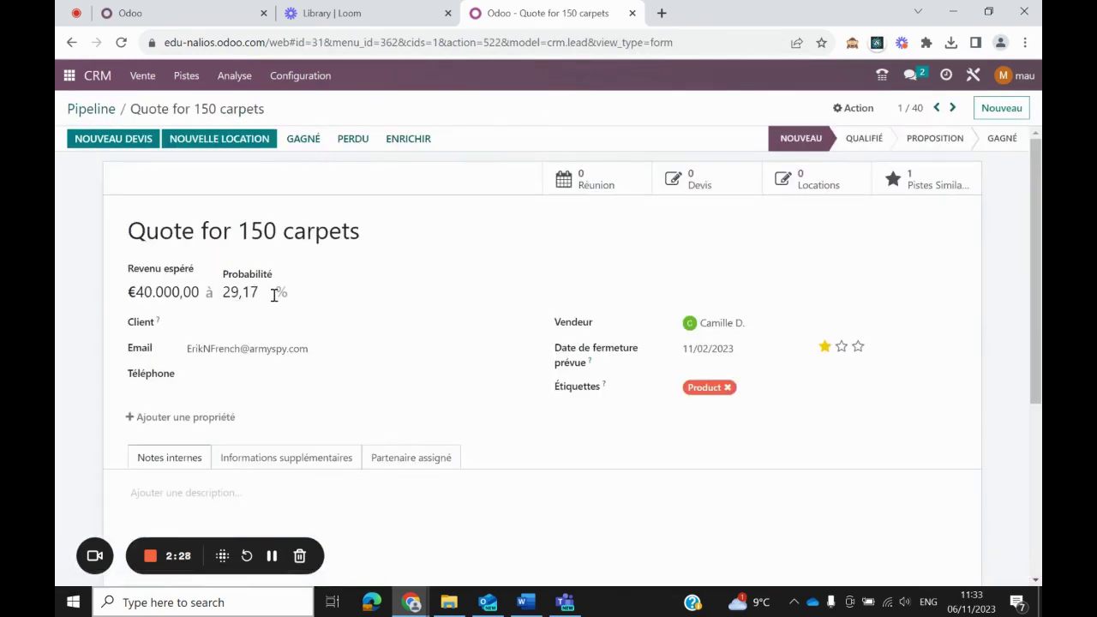
# Update the CRM's predictive lead scoring to also use Qualité d'appel and Qualité de l'email, and save the settings
pyautogui.click(300, 79)
pyautogui.click(307, 111)
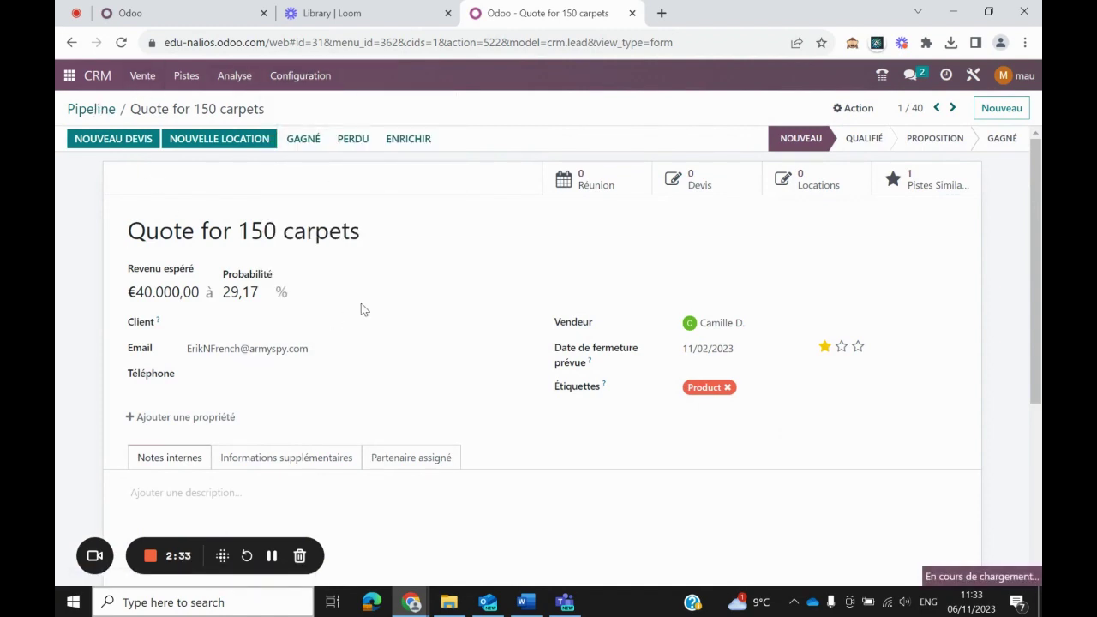
pyautogui.click(364, 385)
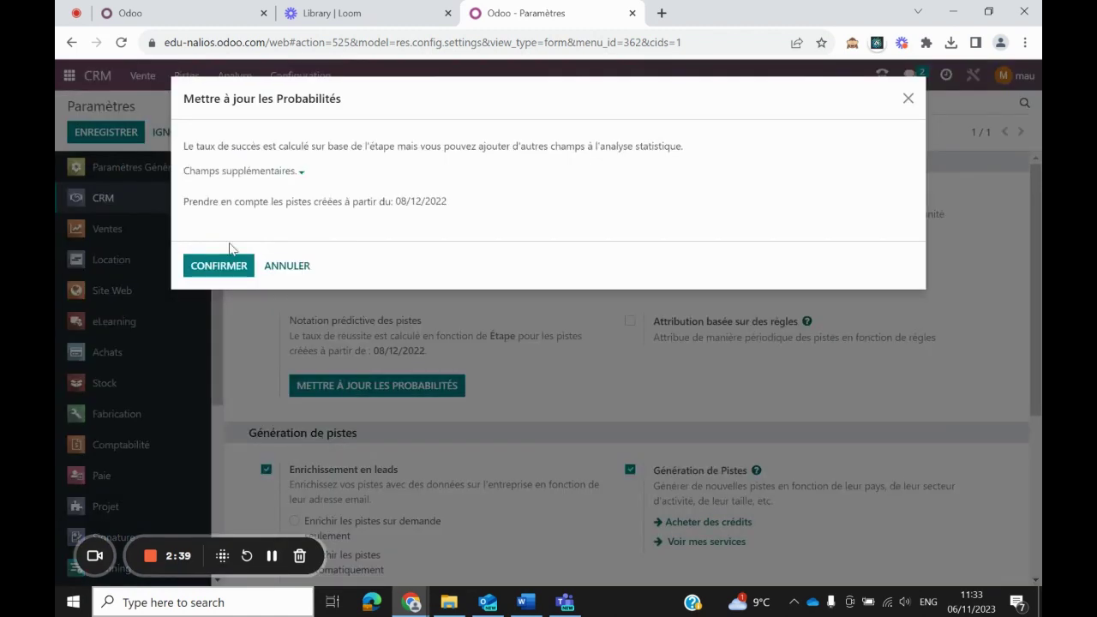
pyautogui.click(225, 171)
pyautogui.click(224, 213)
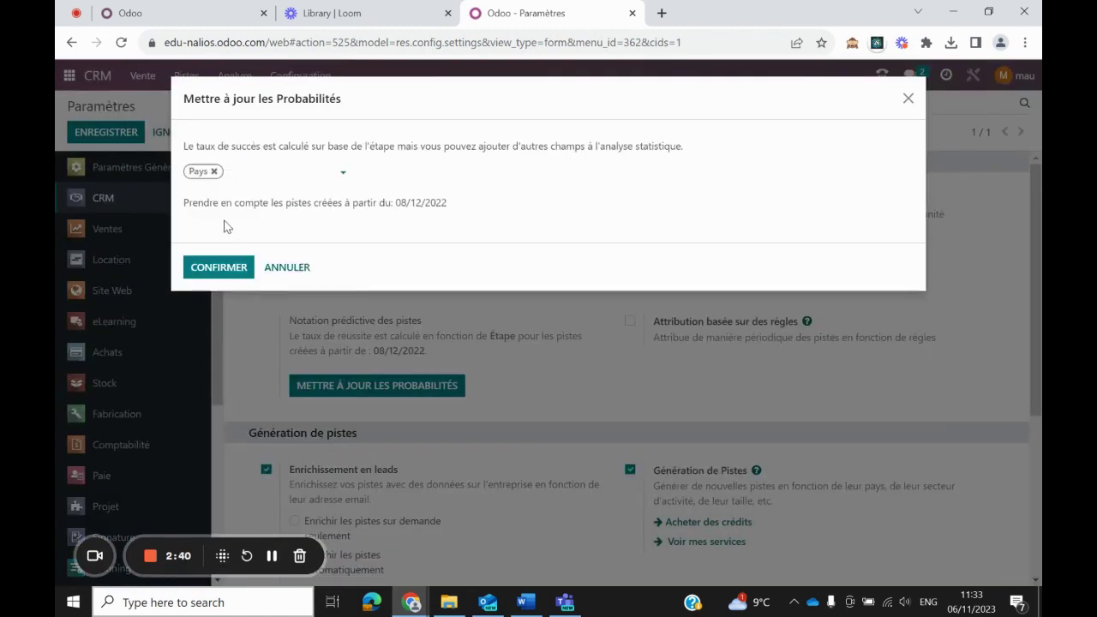
pyautogui.click(214, 172)
pyautogui.click(216, 170)
pyautogui.click(221, 229)
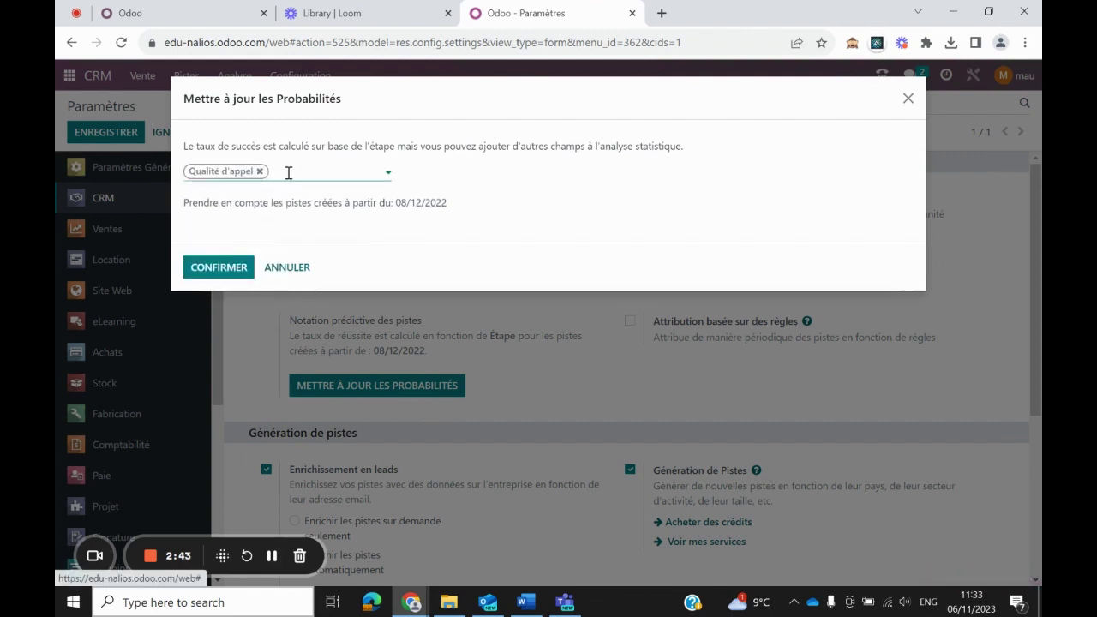
pyautogui.click(286, 171)
pyautogui.click(318, 231)
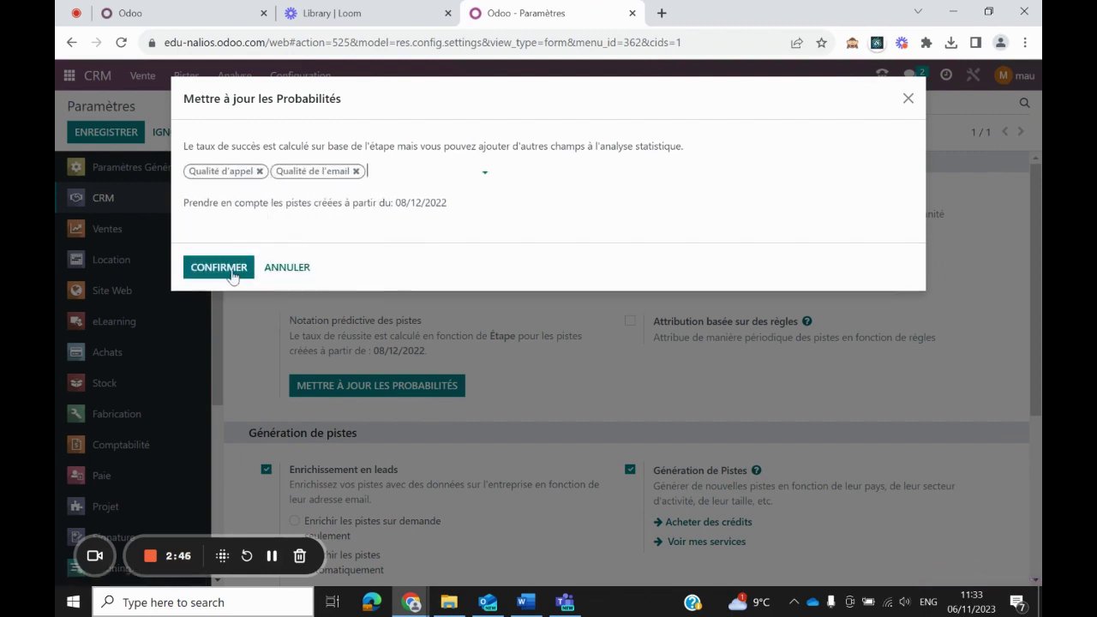
pyautogui.click(229, 268)
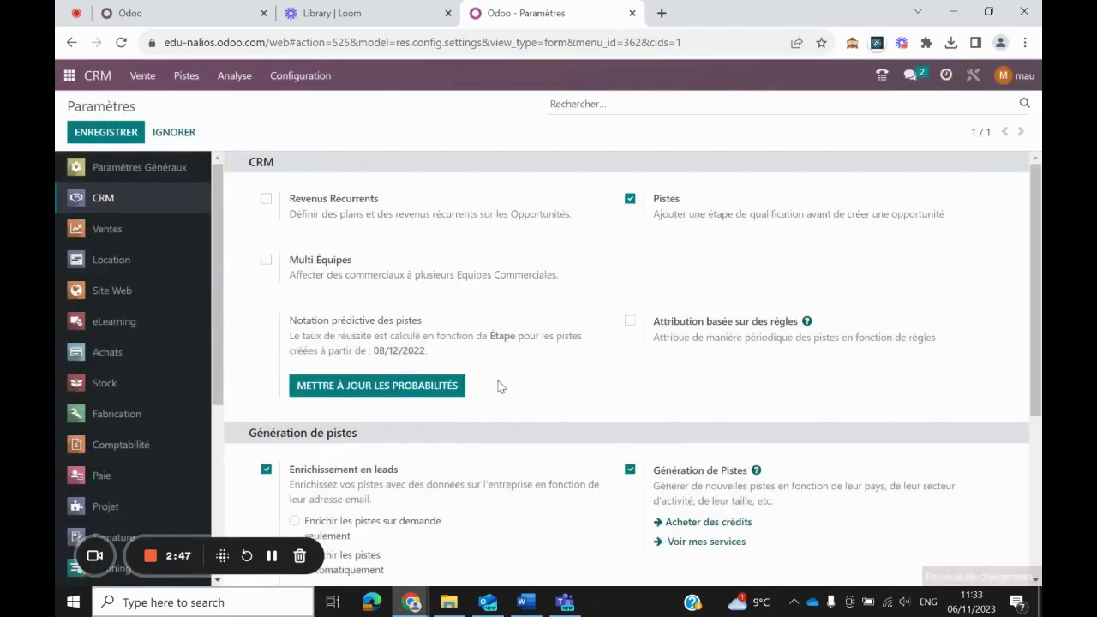
pyautogui.click(116, 137)
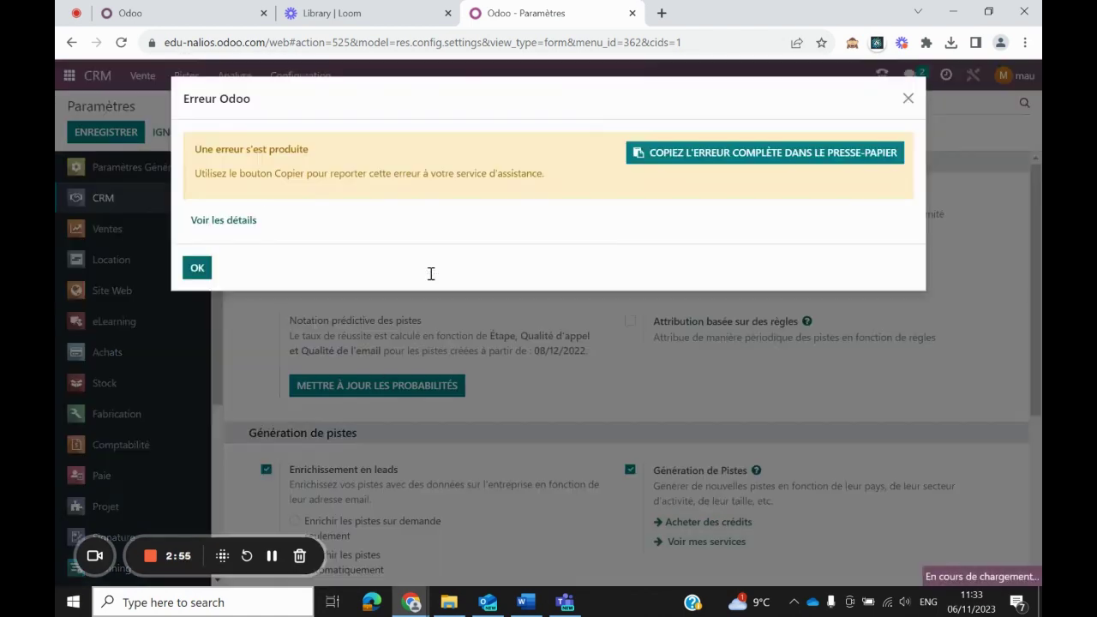
pyautogui.click(197, 267)
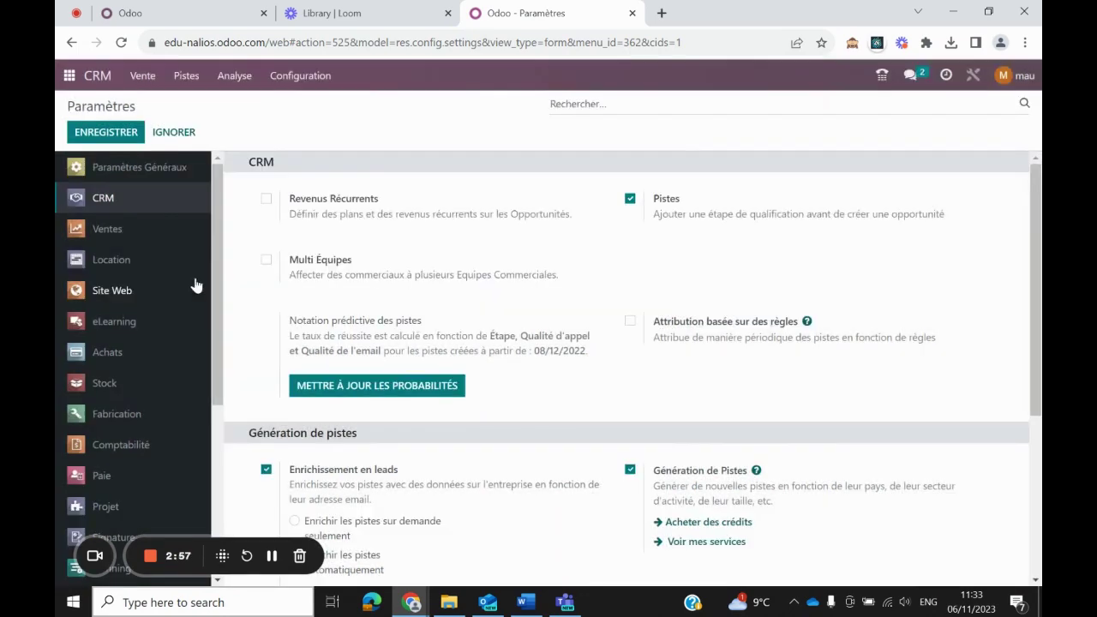
# Return to the pipeline and reopen the "Quote for 150 carpets" opportunity to examine its recalculated probability
pyautogui.click(110, 79)
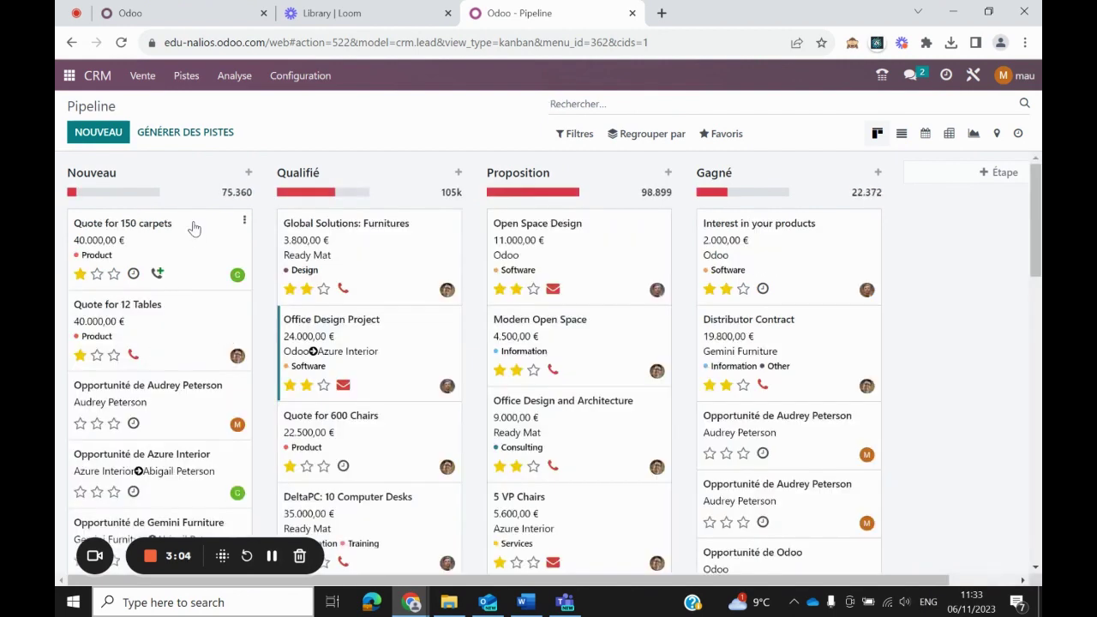
pyautogui.click(191, 231)
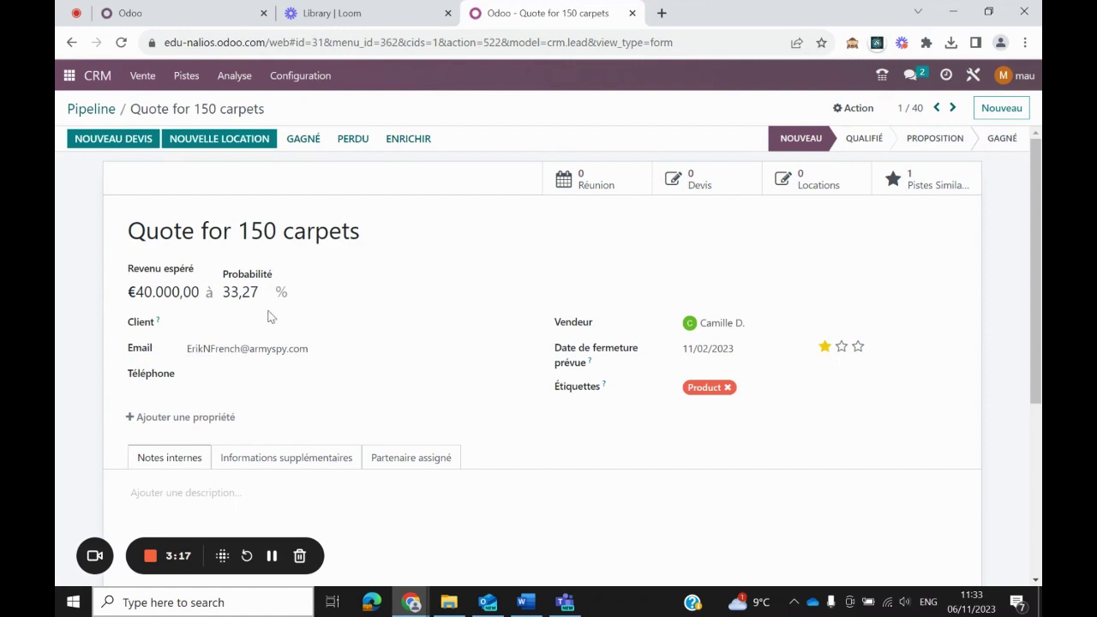
# Try a suggested phone number on the opportunity to test its effect on the probability, and clear it again
pyautogui.click(223, 372)
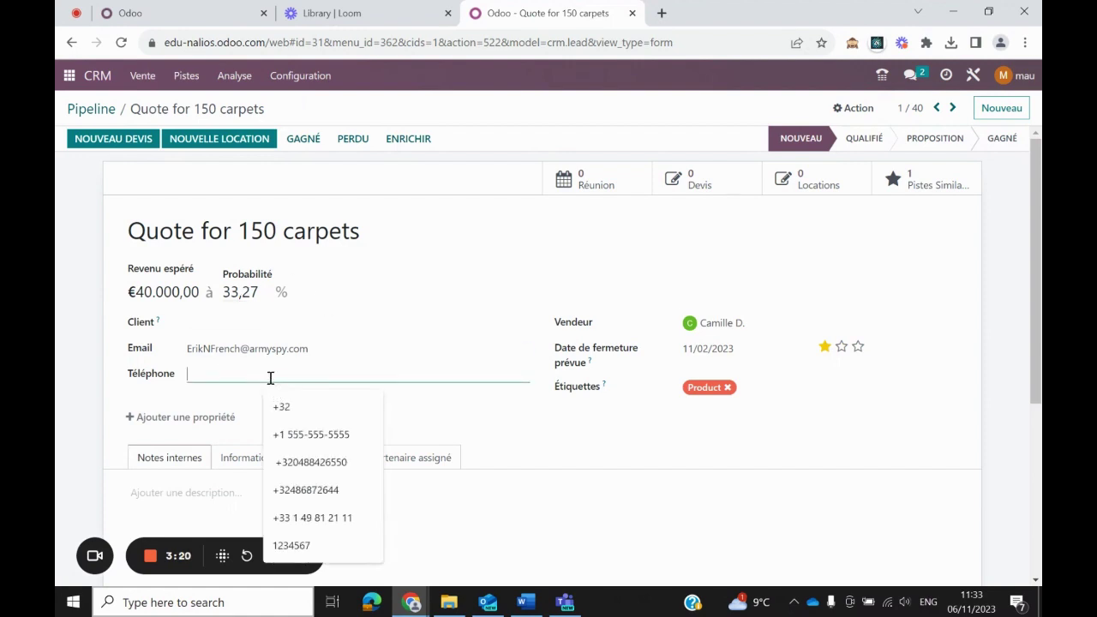
pyautogui.click(291, 462)
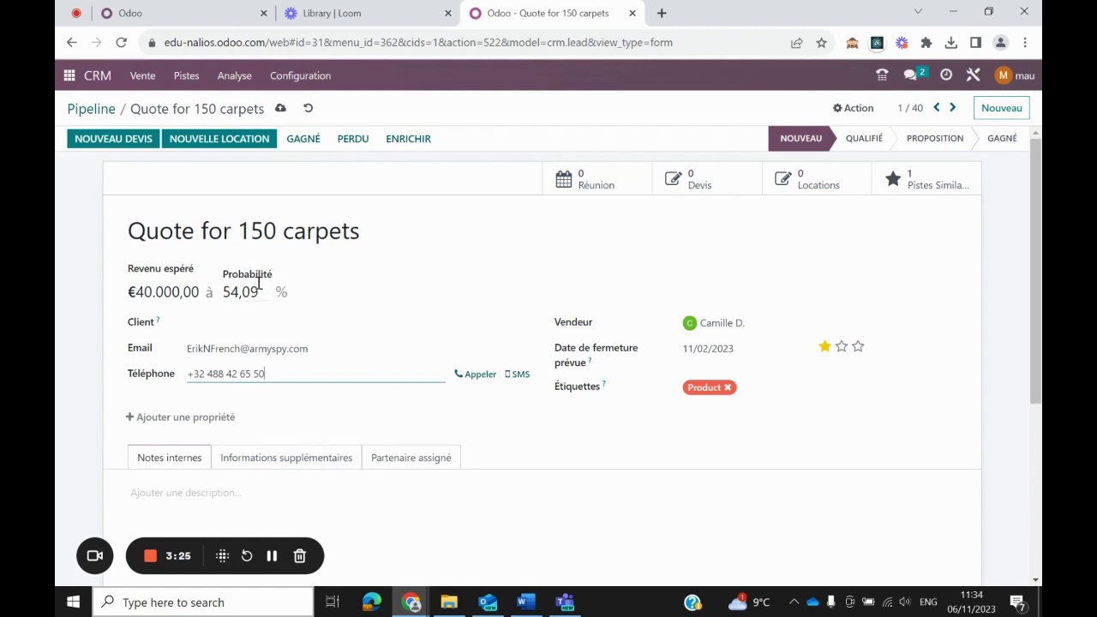
pyautogui.moveTo(362, 367); pyautogui.dragTo(174, 368)
pyautogui.press('BackSpace')
pyautogui.click(110, 319)
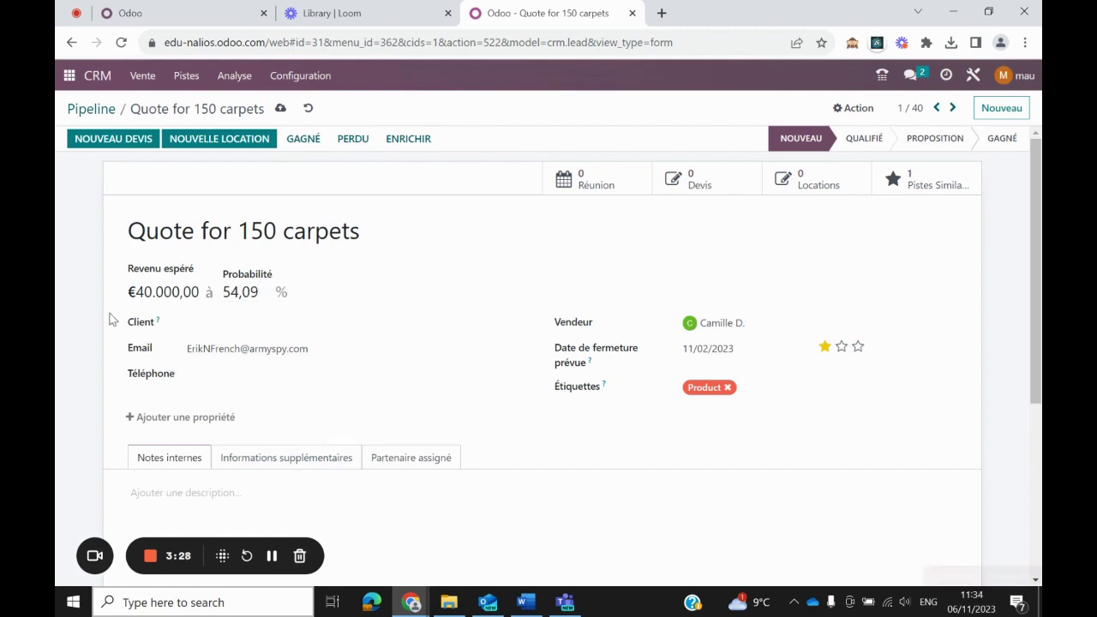
# Override the opportunity's probability with 90 % and switch it back to the automatically computed value
pyautogui.moveTo(258, 293); pyautogui.dragTo(223, 296)
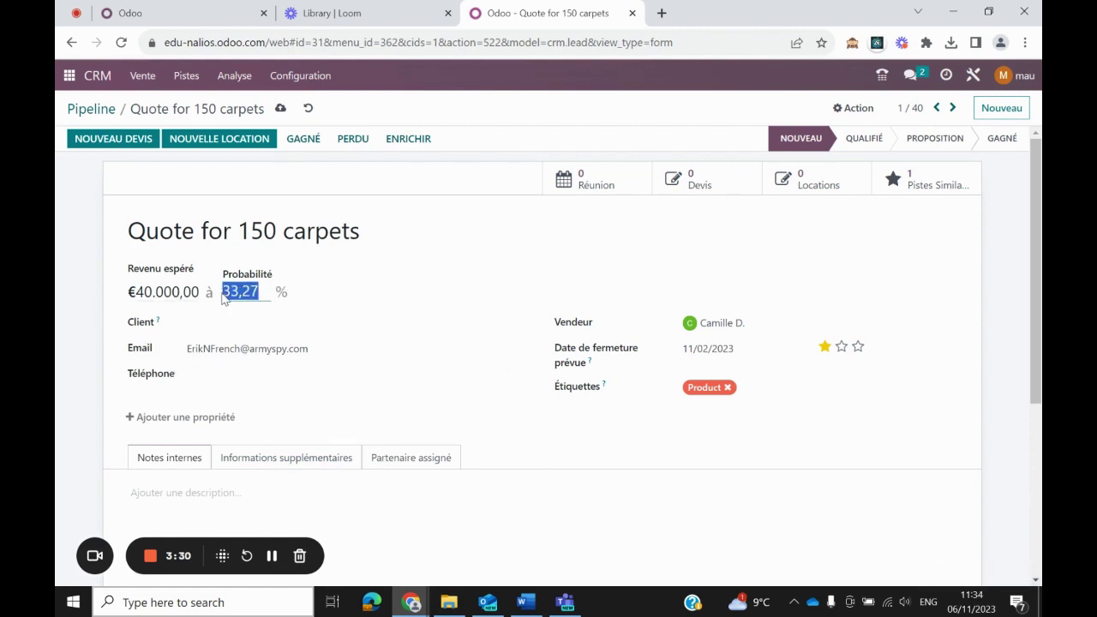
pyautogui.press('BackSpace')
pyautogui.write('3')
pyautogui.press('BackSpace')
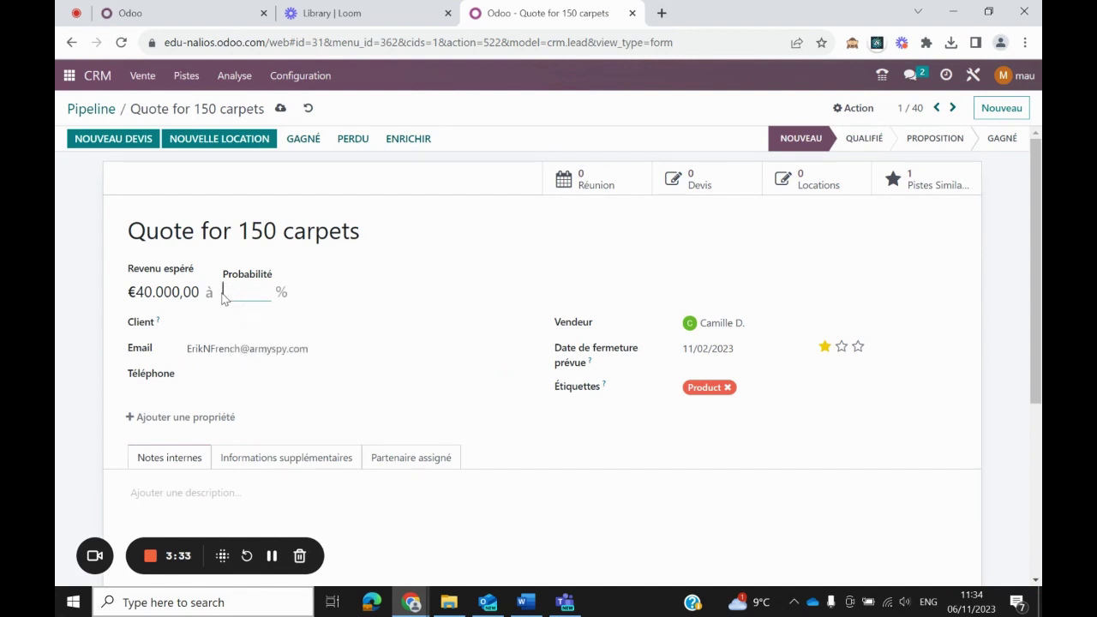
pyautogui.write('90')
pyautogui.click(403, 318)
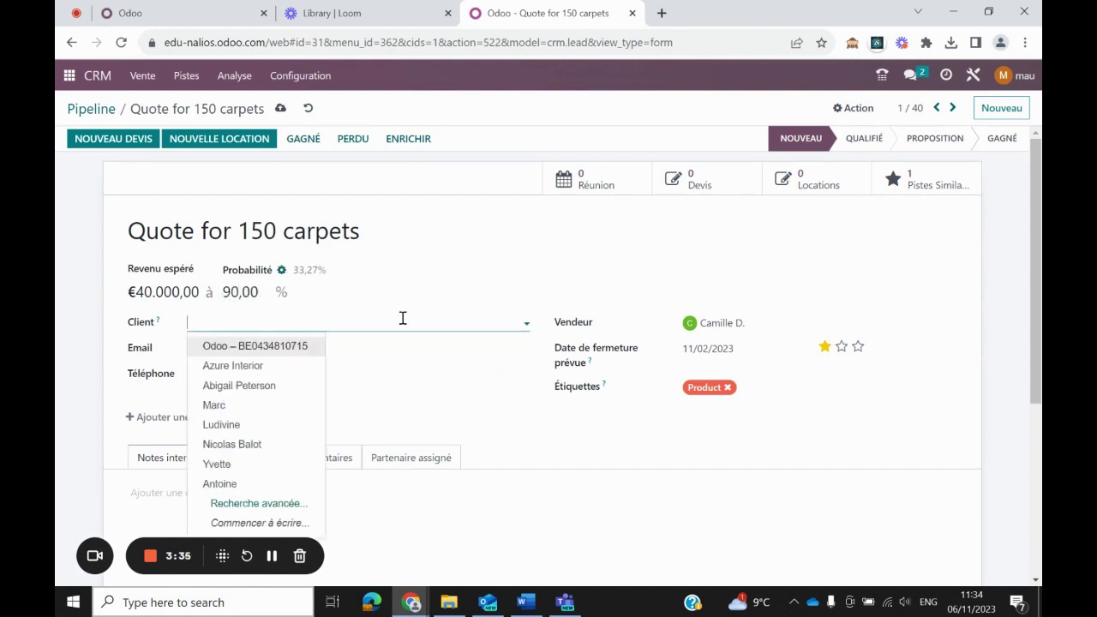
pyautogui.click(455, 304)
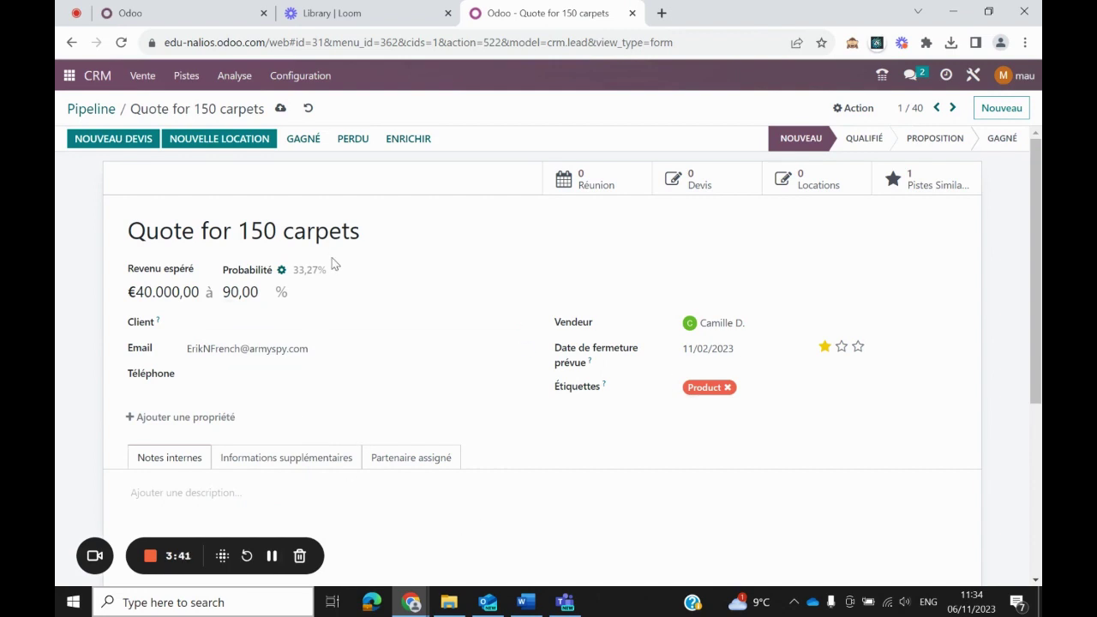
pyautogui.click(281, 271)
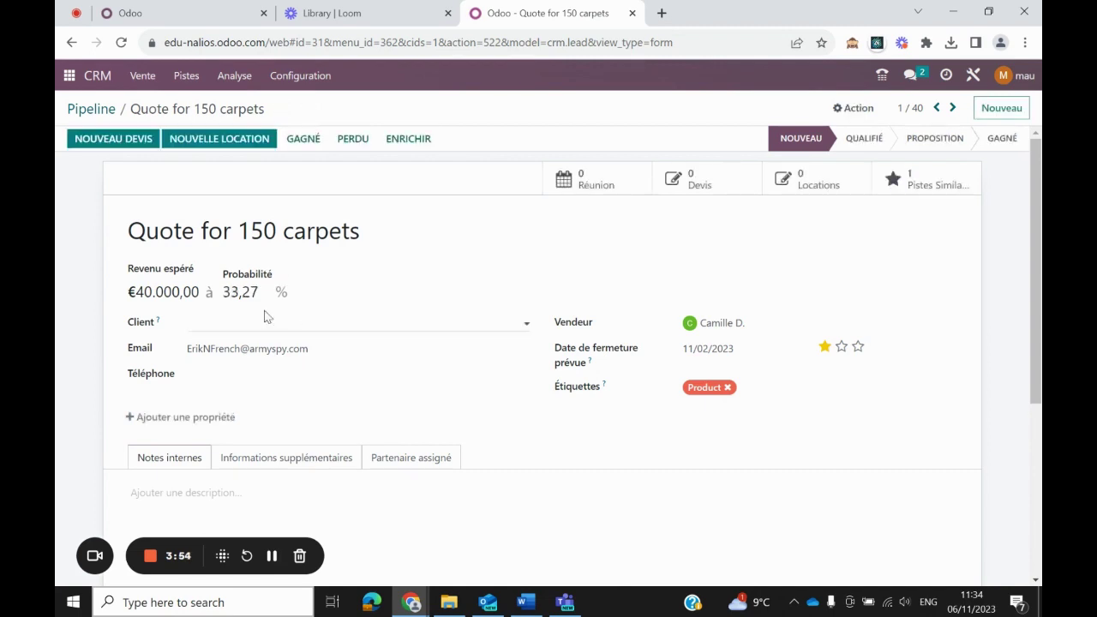
# Try two different suggested phone numbers on the opportunity to compare the probabilities, and discard the changes
pyautogui.click(232, 370)
pyautogui.click(326, 434)
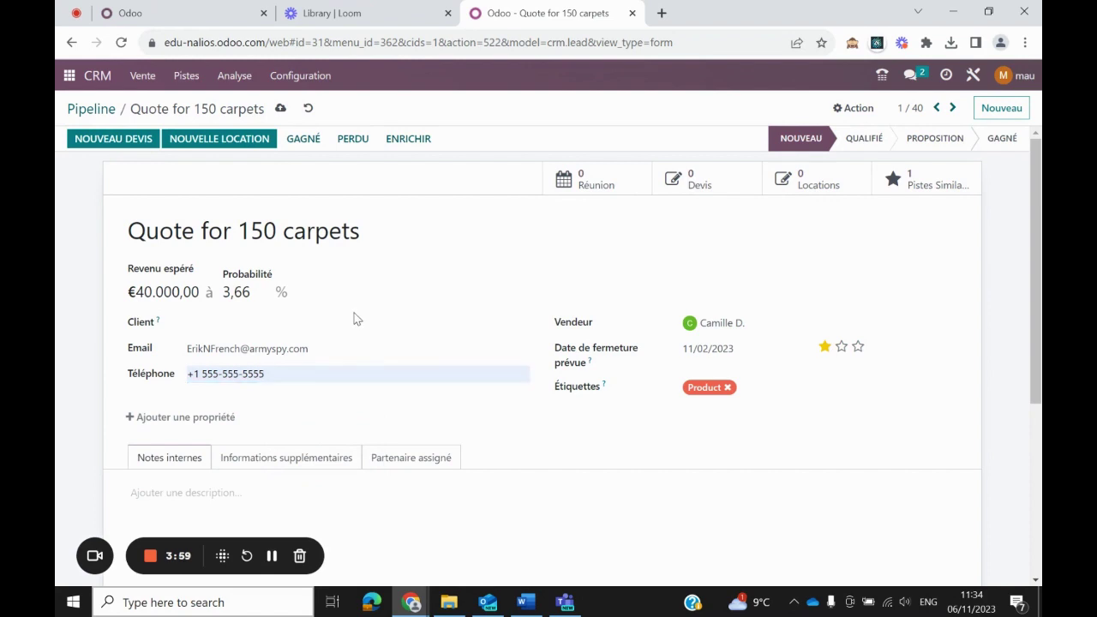
pyautogui.moveTo(265, 374); pyautogui.dragTo(186, 374)
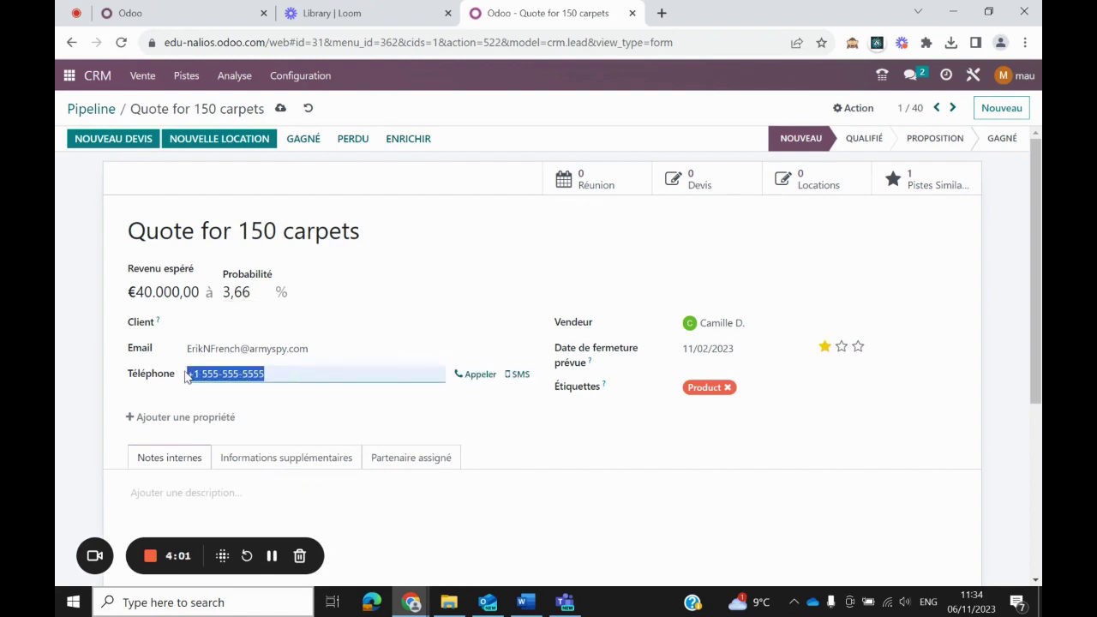
pyautogui.press('BackSpace')
pyautogui.click(218, 375)
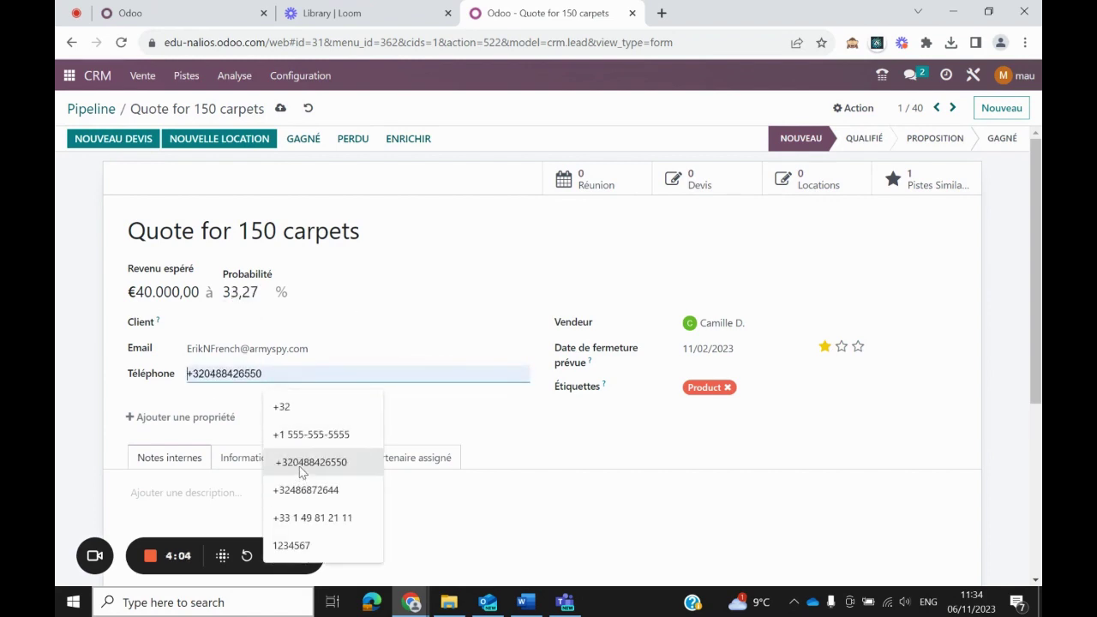
pyautogui.click(302, 465)
pyautogui.moveTo(293, 375); pyautogui.dragTo(118, 372)
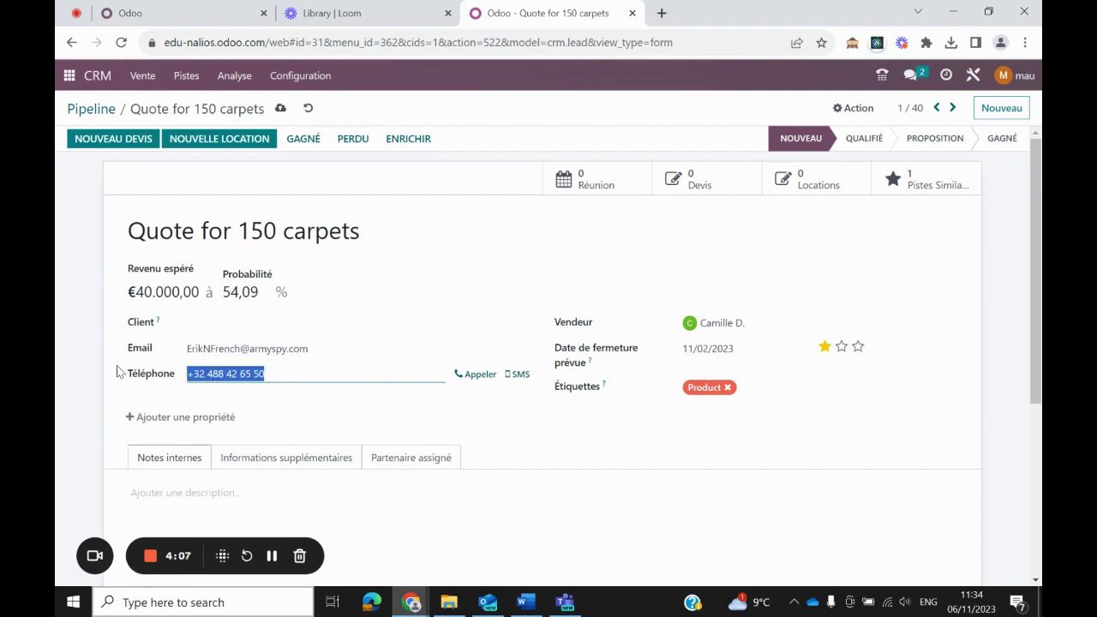
pyautogui.click(303, 110)
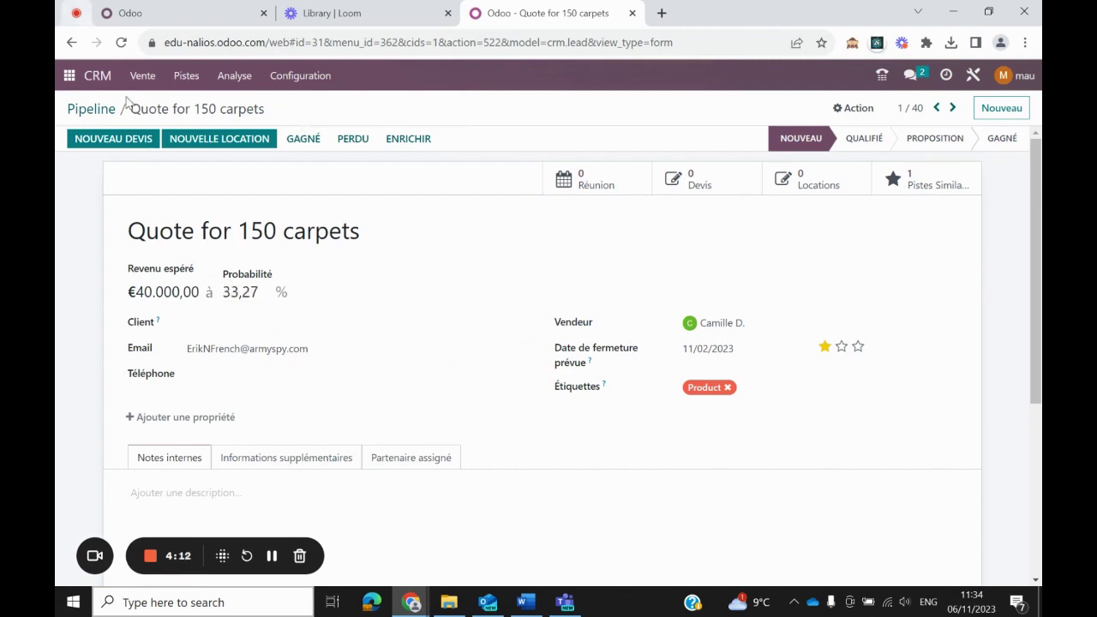
# Move the "Quote for 150 carpets" opportunity to the Qualifié stage and check its probability before returning to the pipeline
pyautogui.click(96, 109)
pyautogui.moveTo(156, 246); pyautogui.dragTo(368, 229)
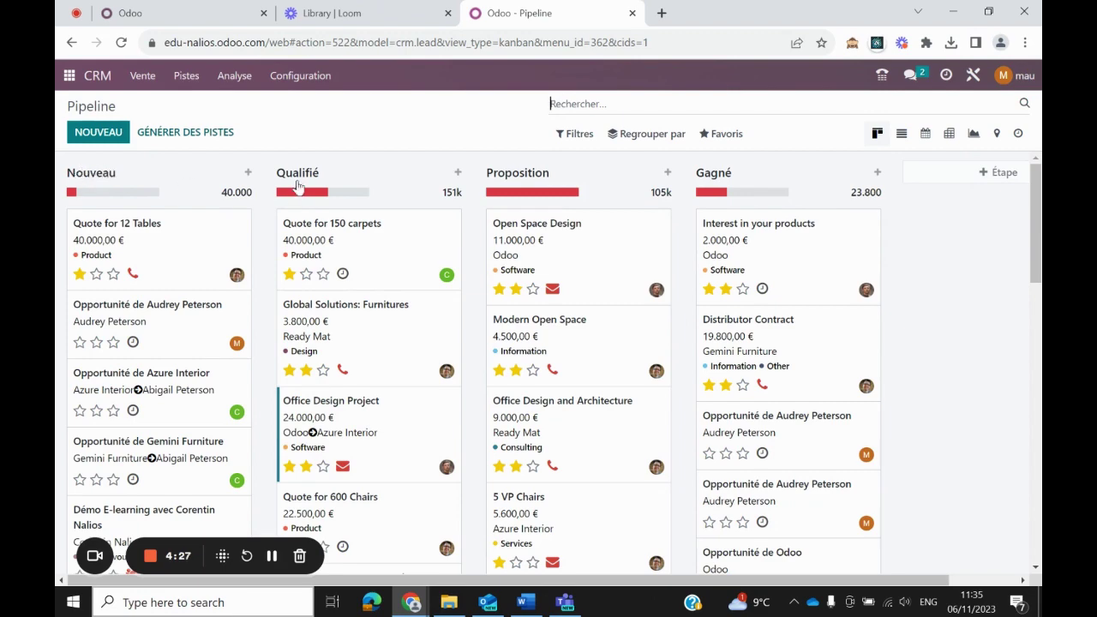
pyautogui.click(367, 254)
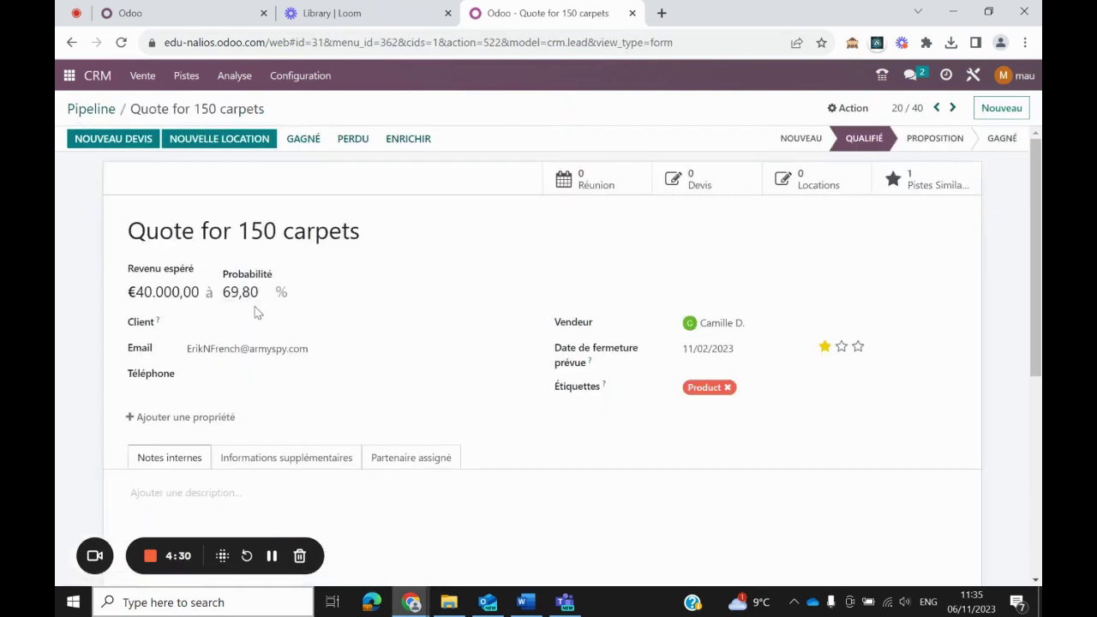
pyautogui.click(92, 109)
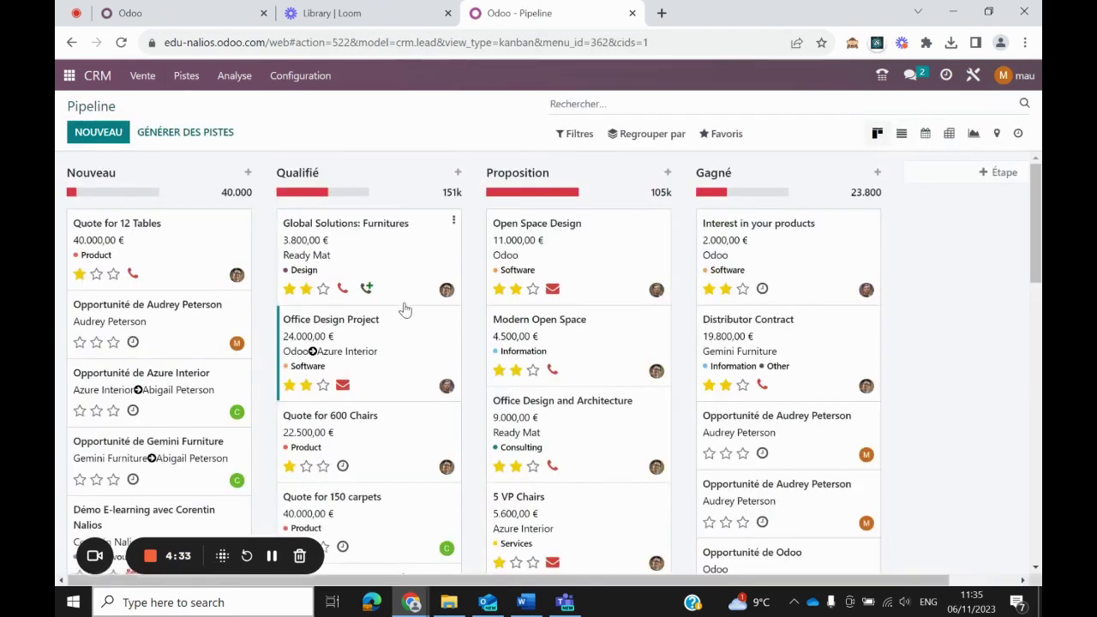